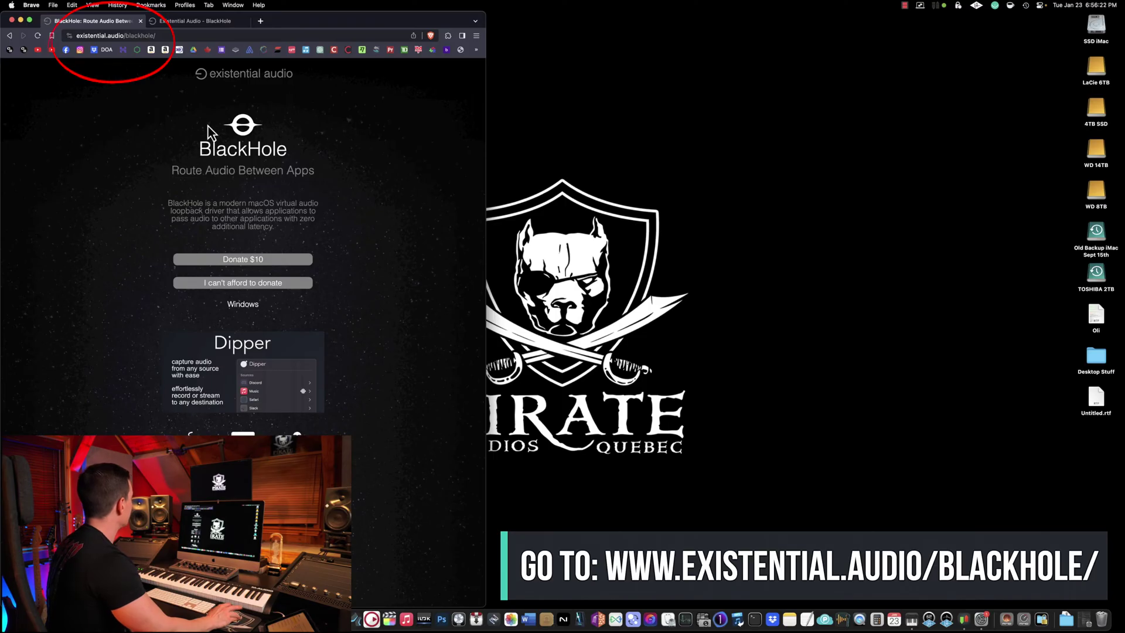
- Choose the free download option, begin the request form, and download BlackHole 2ch from its download page
scroll(217, 140, "down", 2)
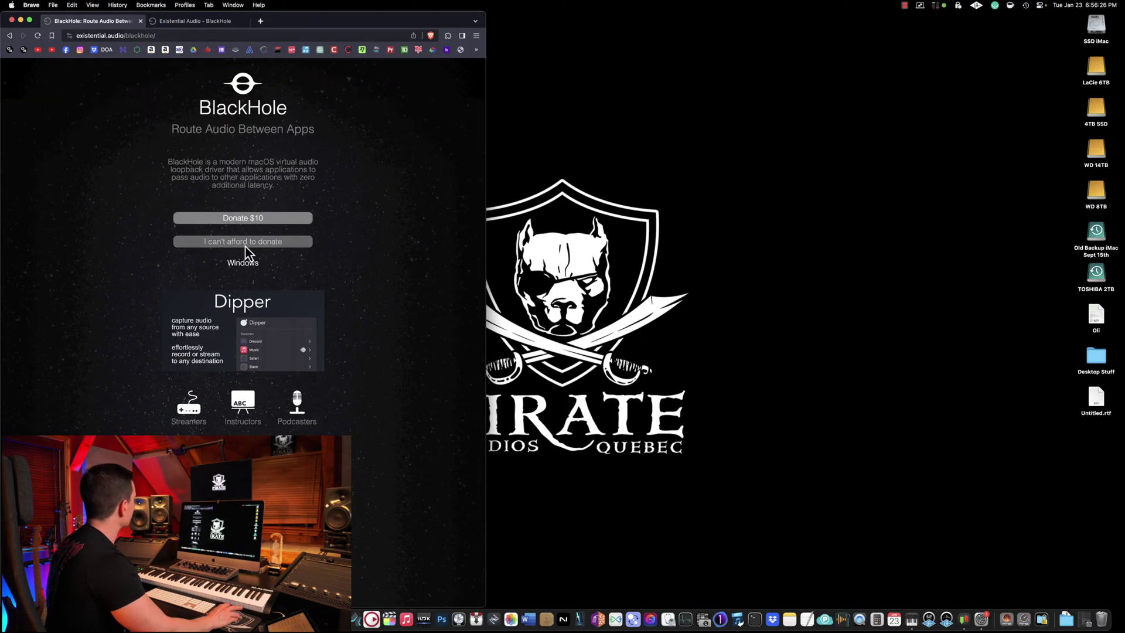
left_click(245, 241)
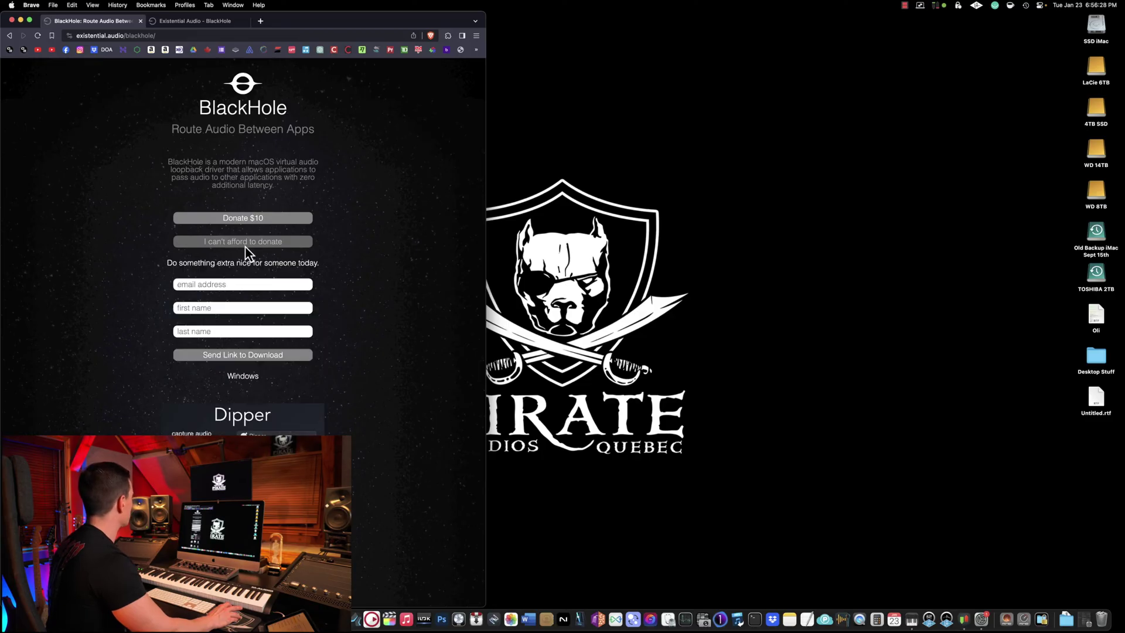
left_click(210, 285)
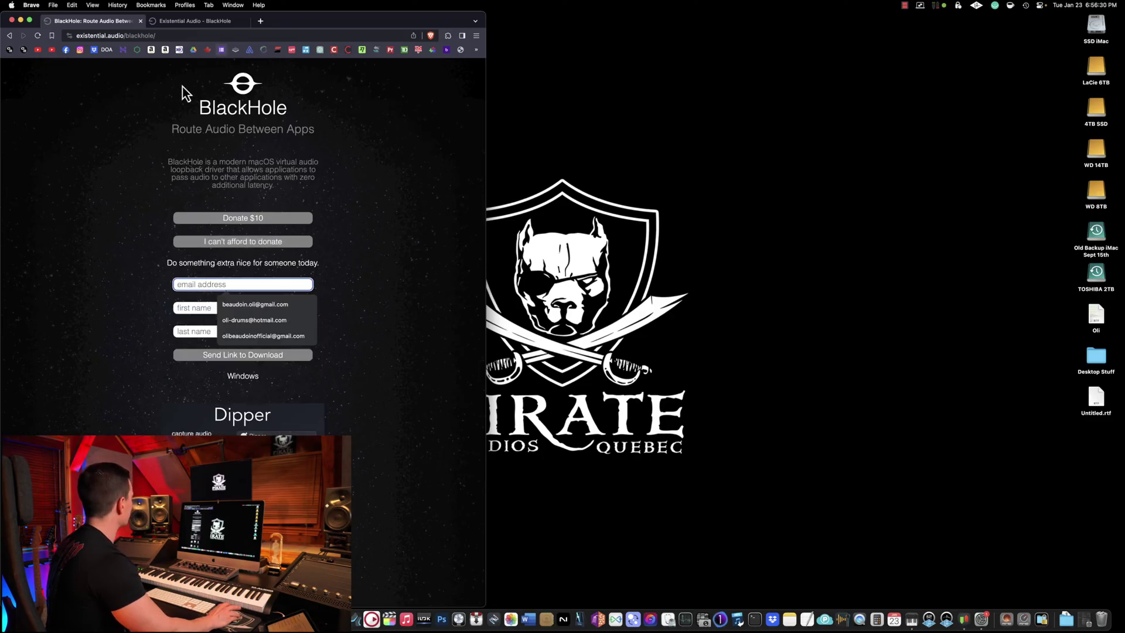
left_click(189, 23)
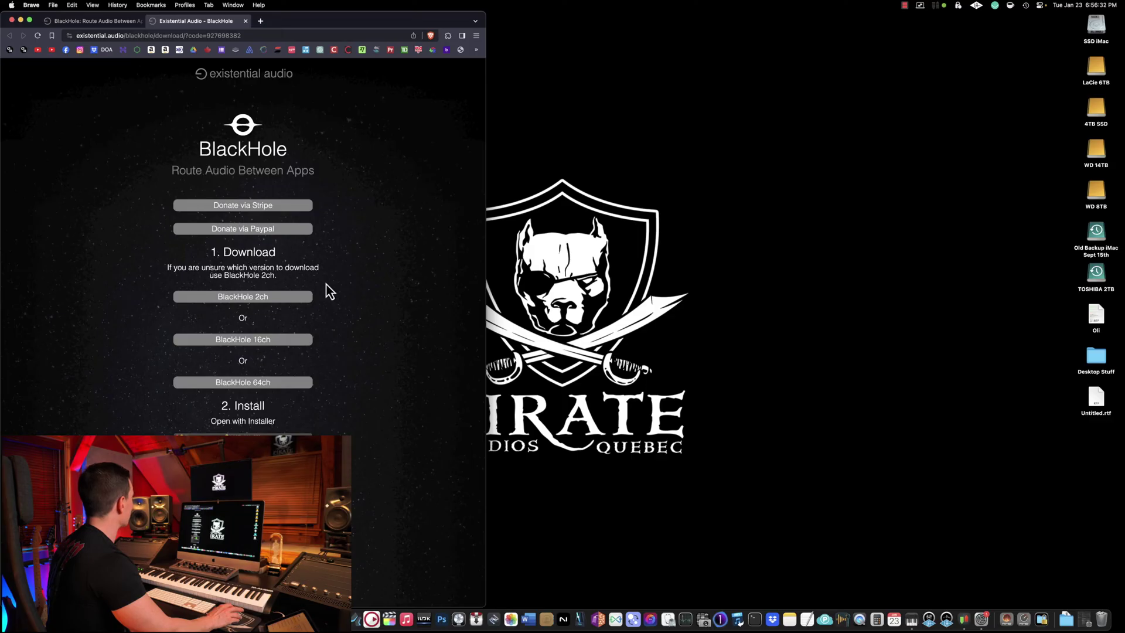
scroll(344, 302, "down", 1)
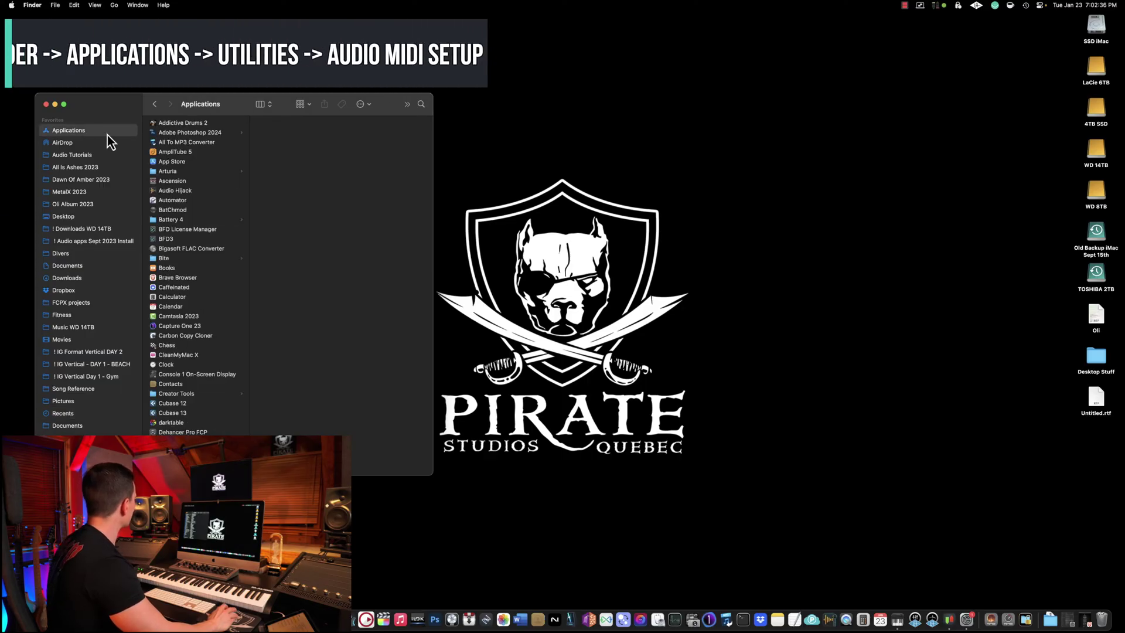
- Launch Audio MIDI Setup from the Utilities folder
type("ut")
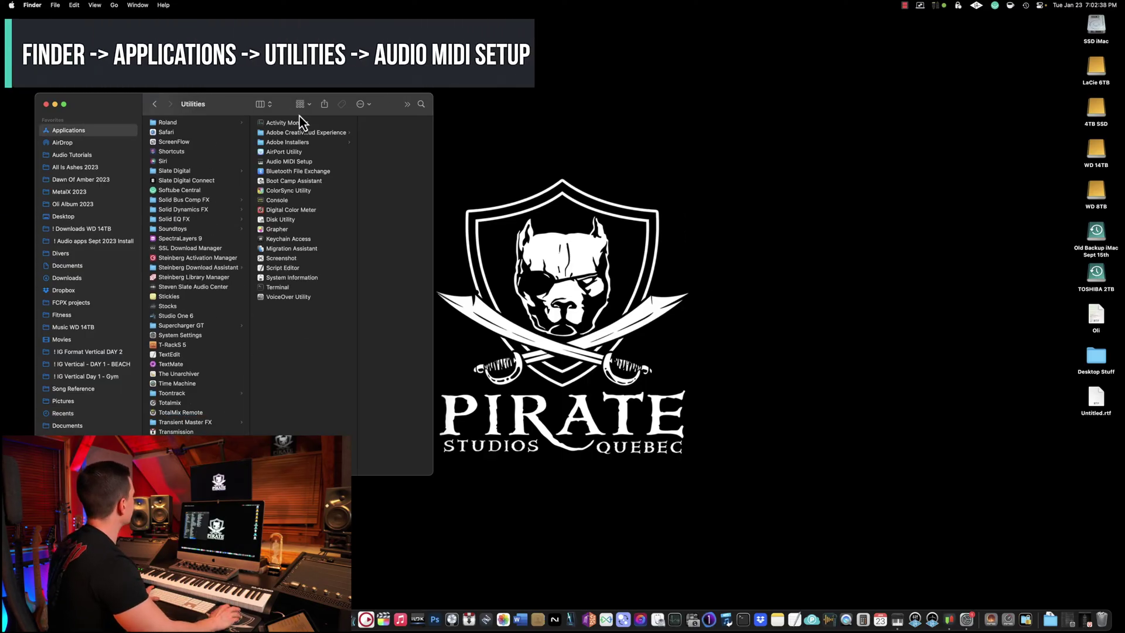
double_click(288, 161)
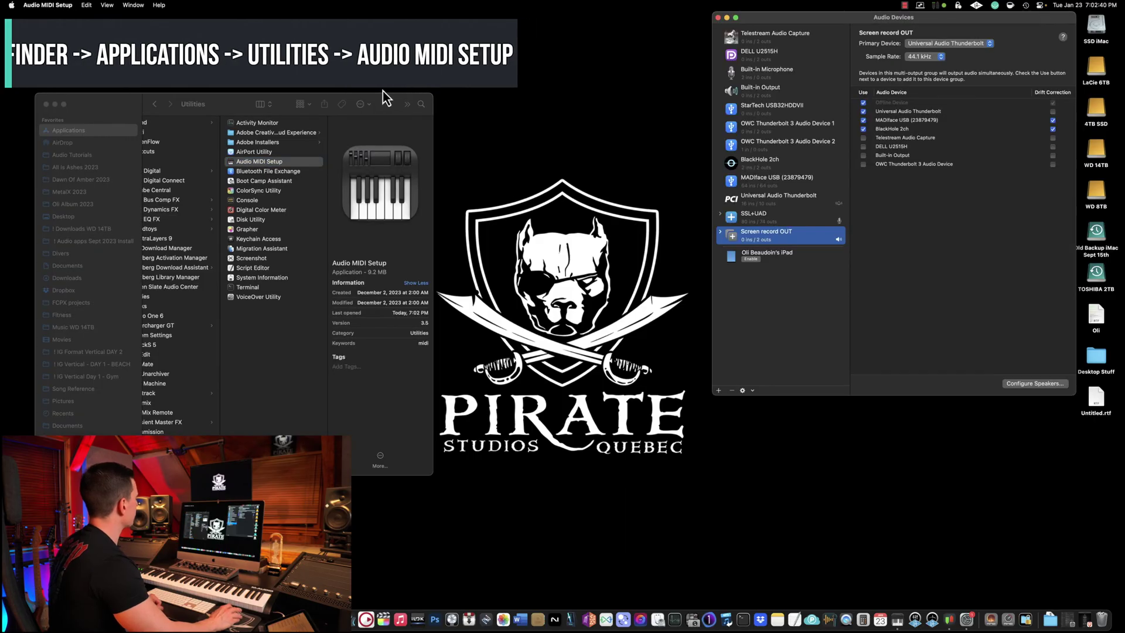
- Close the Finder Utilities window so only Audio MIDI Setup remains
left_click(54, 104)
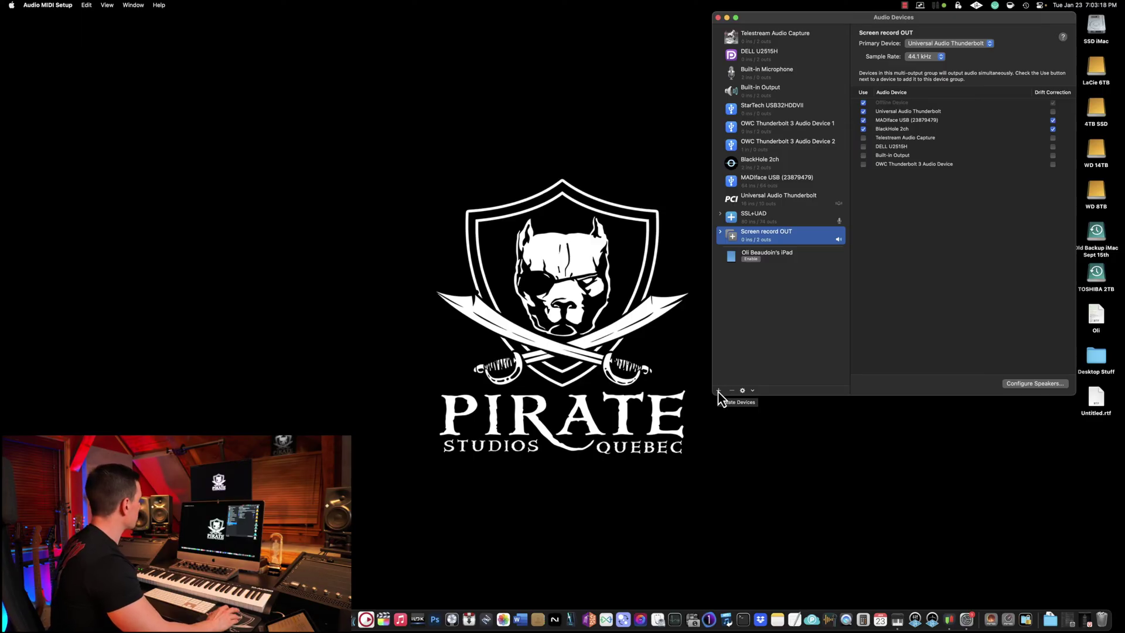
- Create an Aggregate Device combining BlackHole 2ch and Universal Audio Thunderbolt at 48.0 kHz
left_click(718, 390)
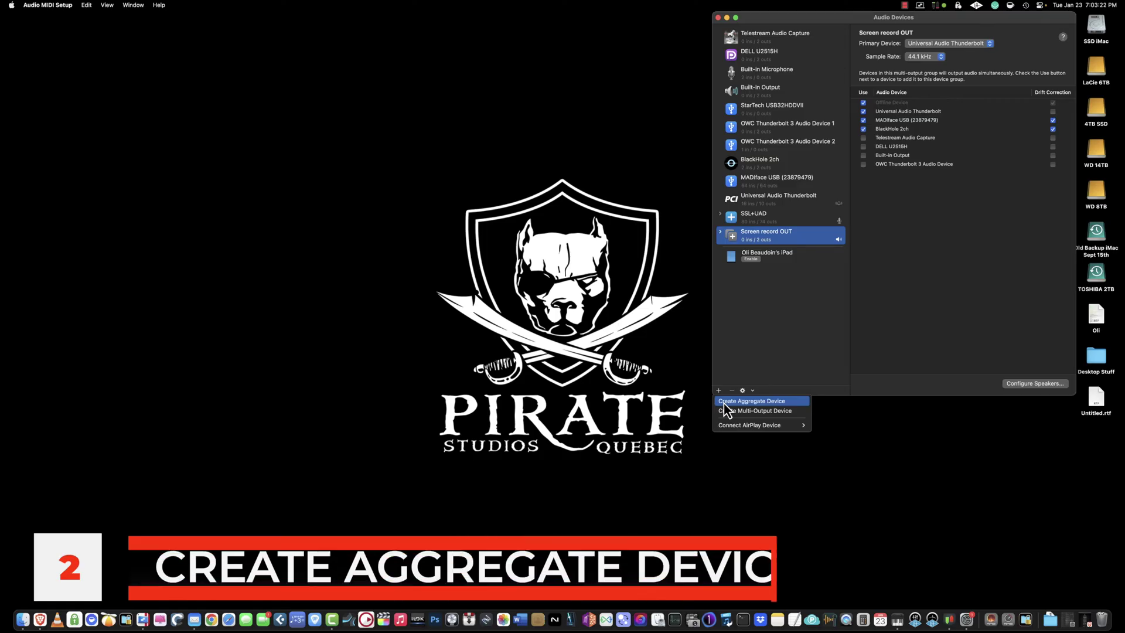
left_click(723, 403)
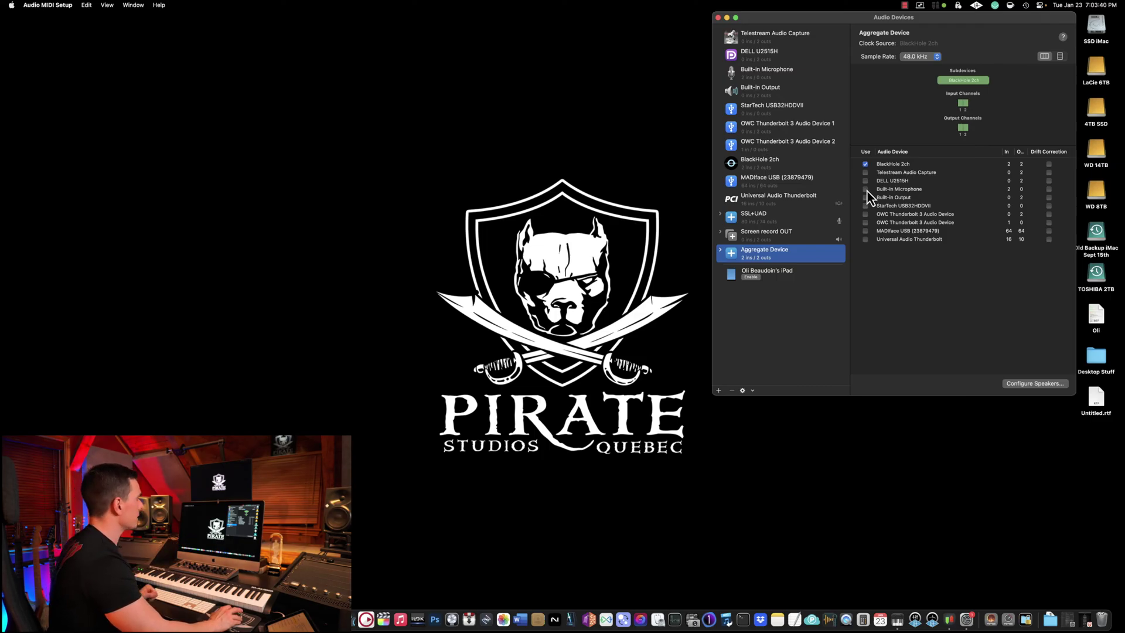
left_click(865, 189)
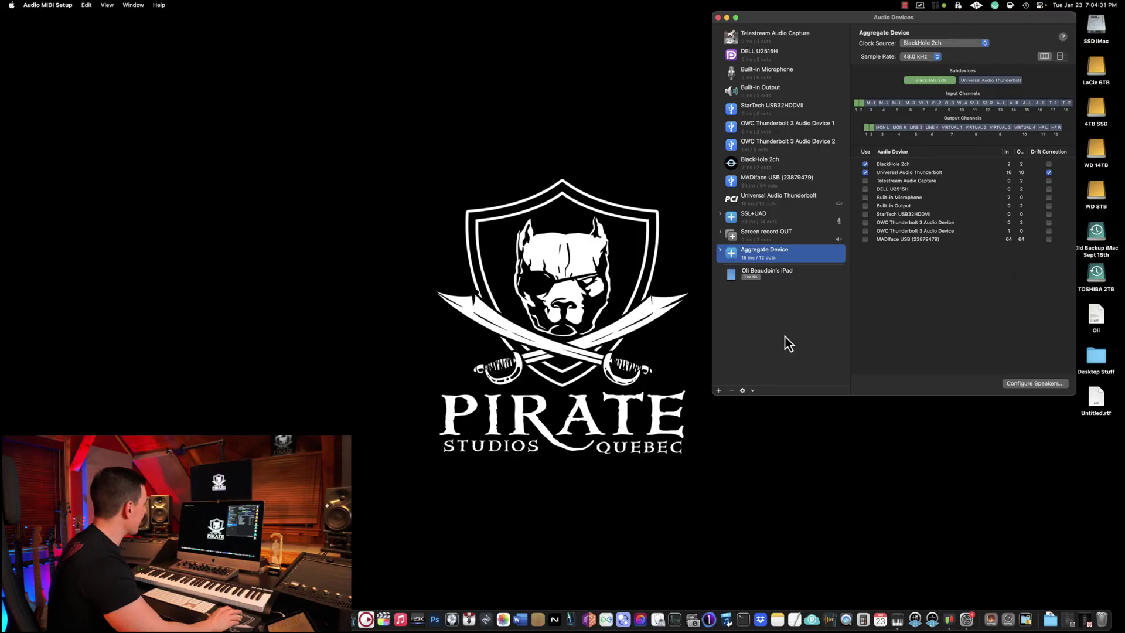
- Create a Multi-Output Device sending to Built-in Output (primary) and BlackHole 2ch
left_click(718, 391)
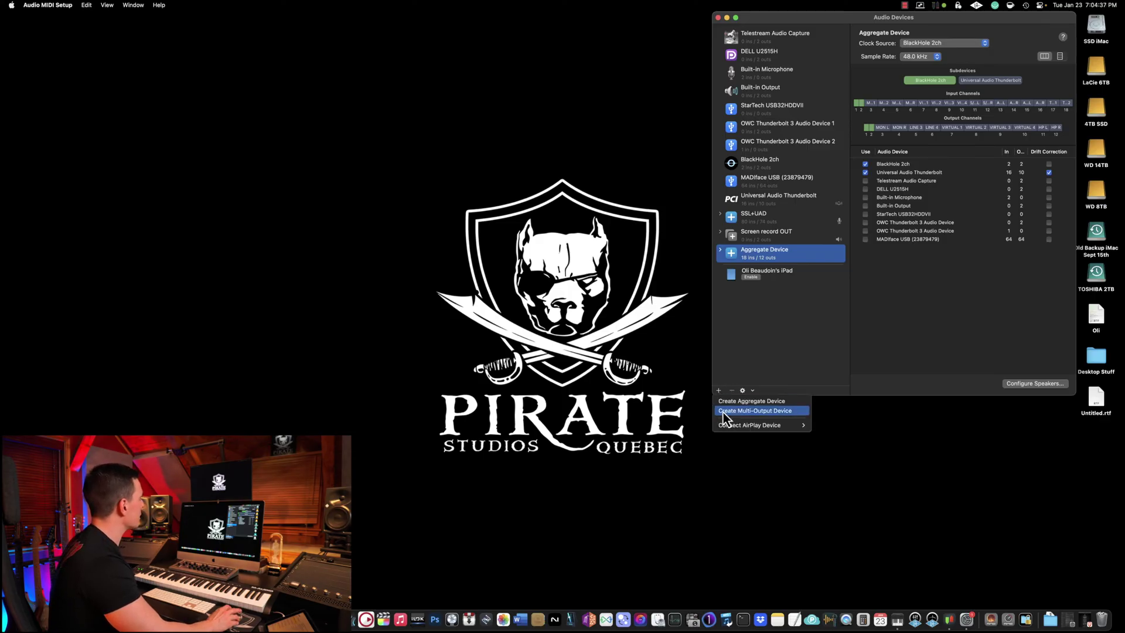
left_click(725, 410)
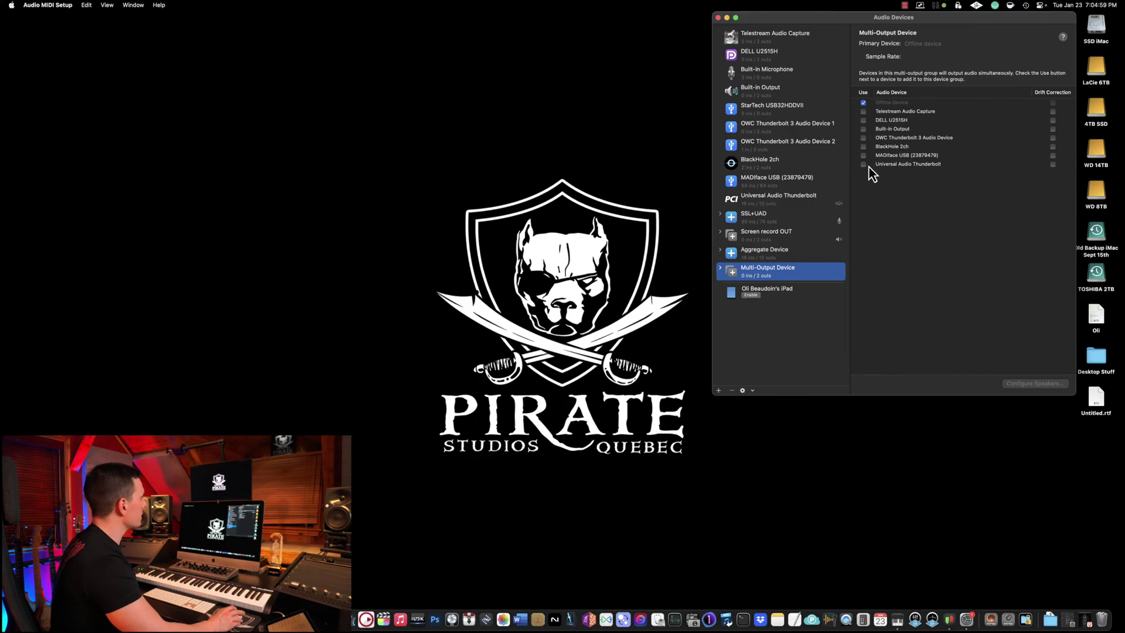
left_click(863, 130)
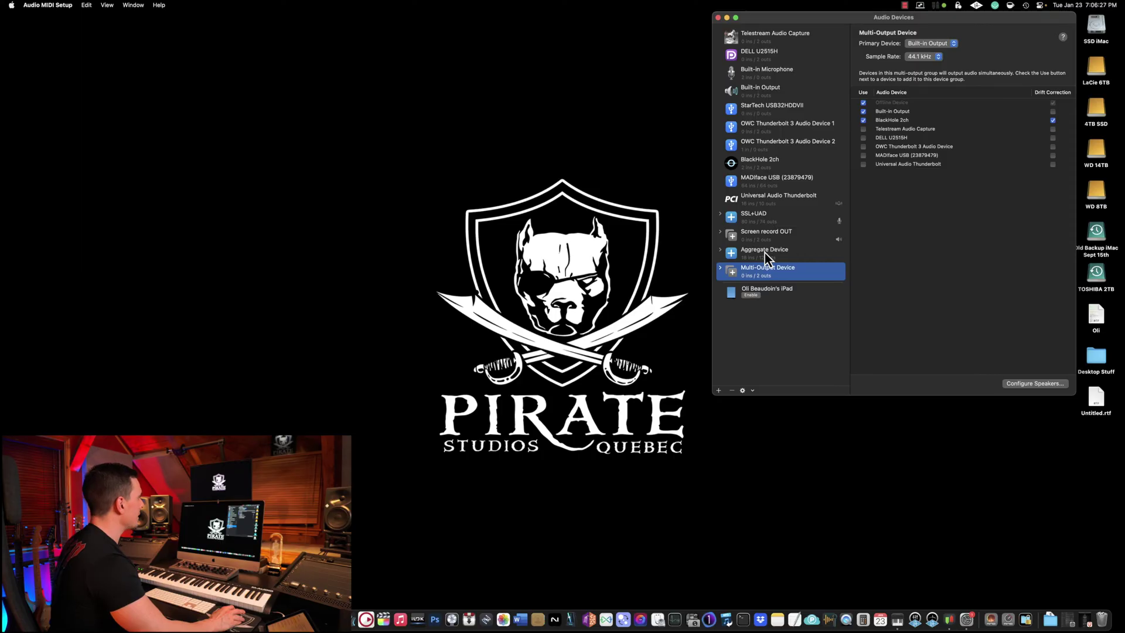
- Rename the multi-output device to 'Screen Record OUT' and select the aggregate device for renaming
double_click(761, 267)
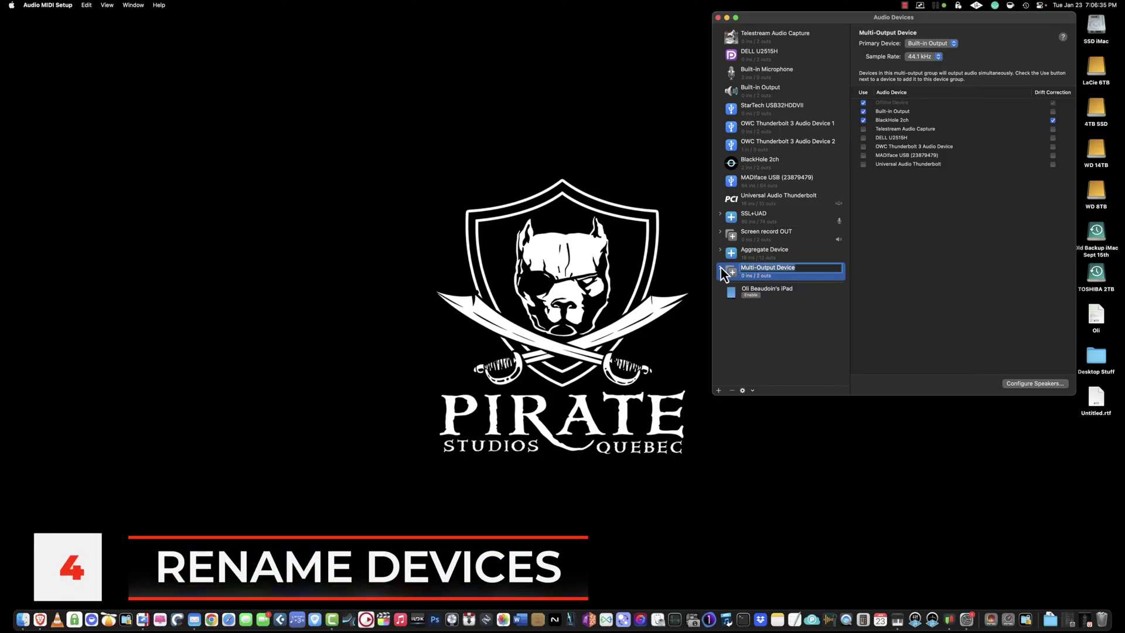
type("Screen Record OUT")
key("Return")
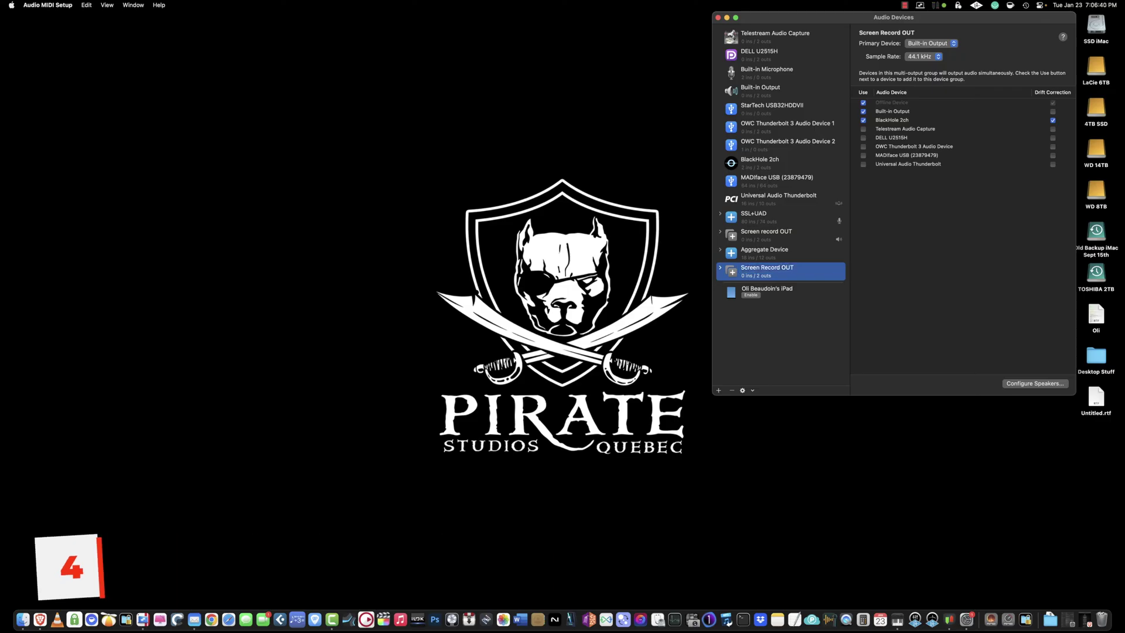
left_click(765, 252)
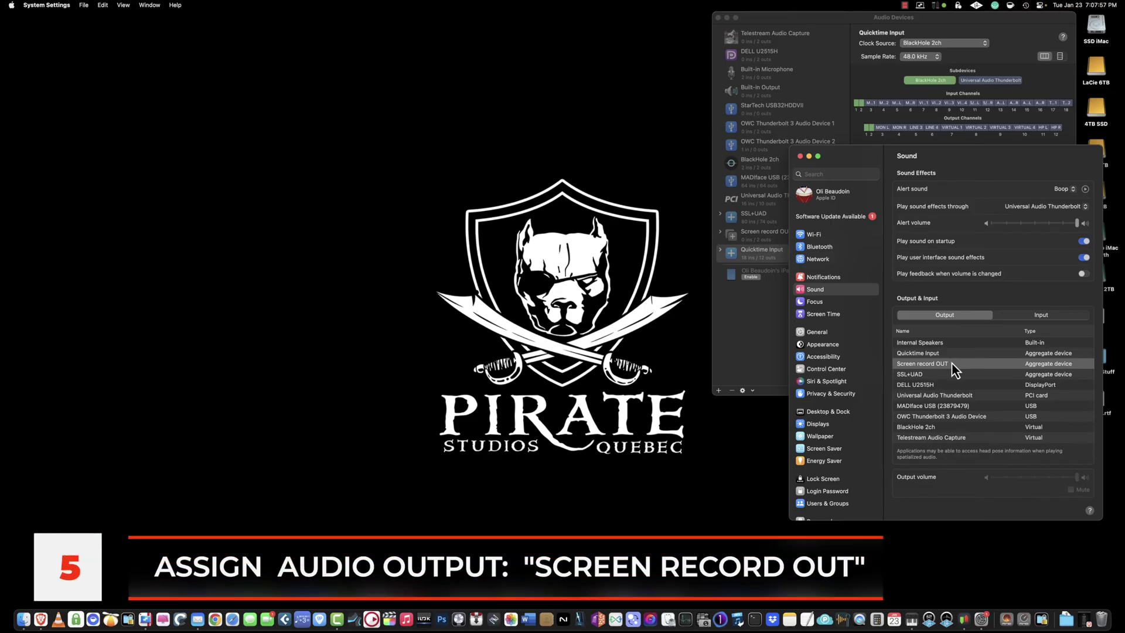
- Minimize the Sound settings window to the Dock
left_click(809, 157)
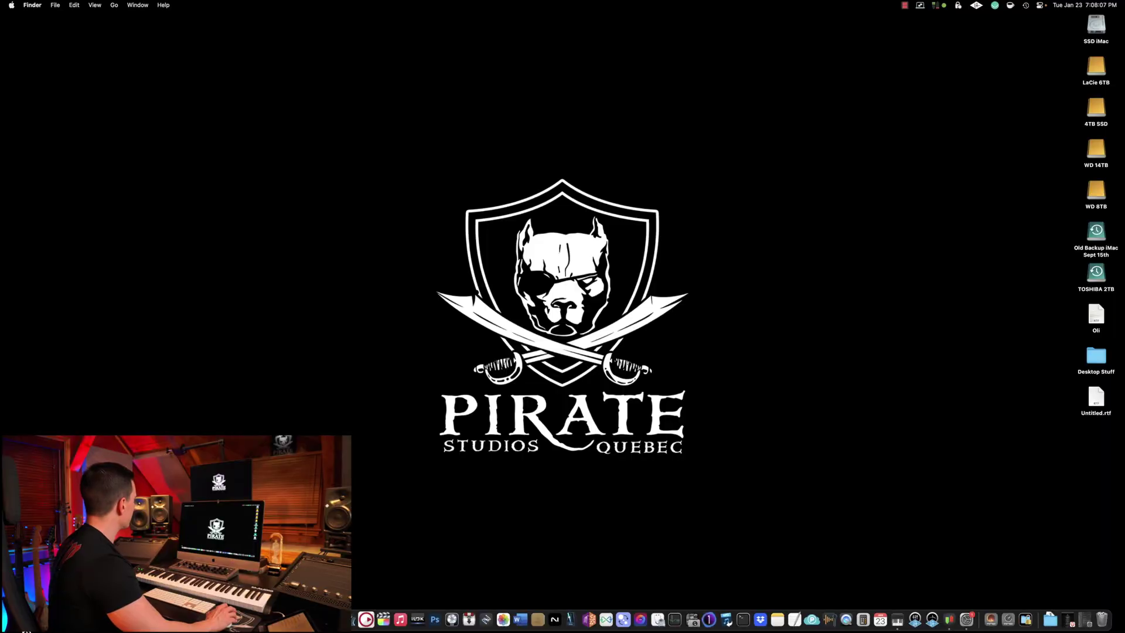
- Launch QuickTime Player from Applications and start a new screen recording session
key("super+n")
left_click(96, 131)
key("q")
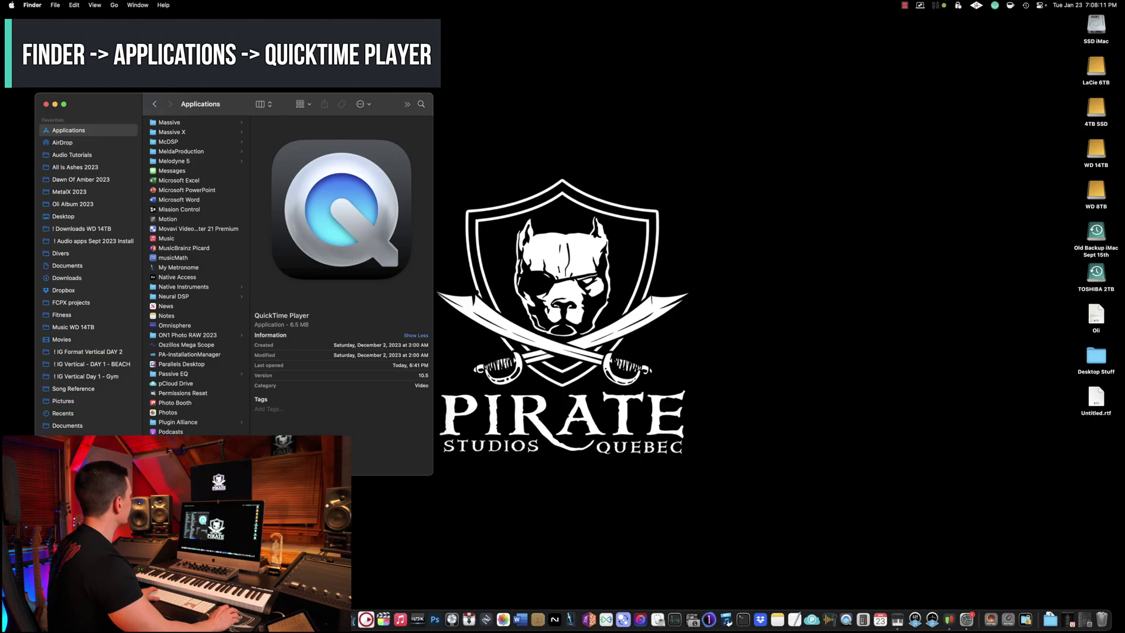
key("super+o")
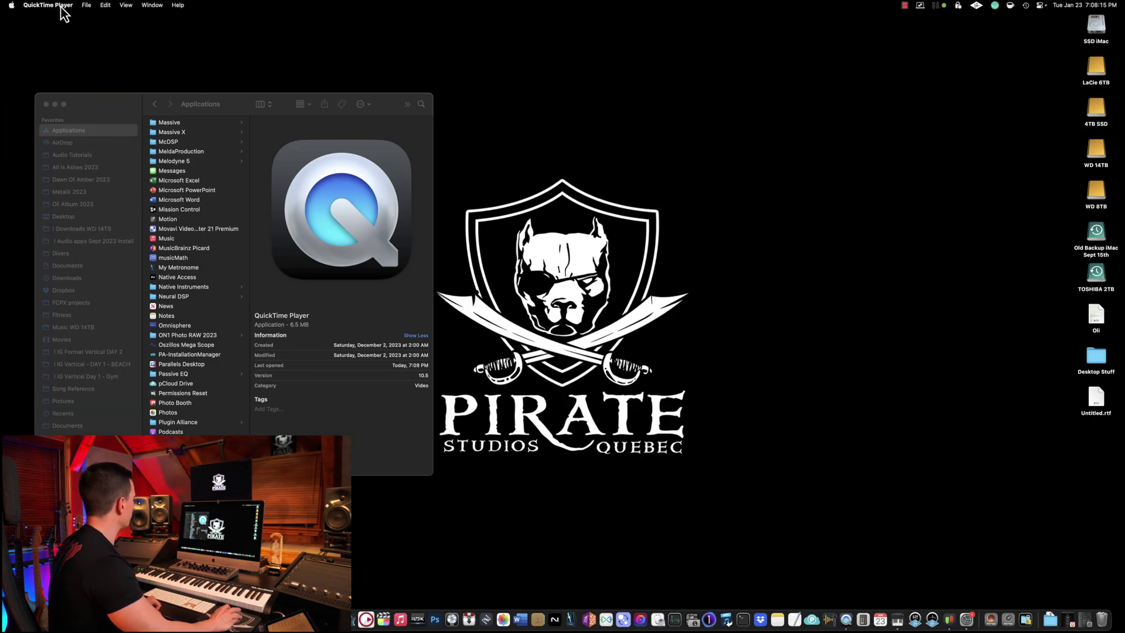
left_click(86, 6)
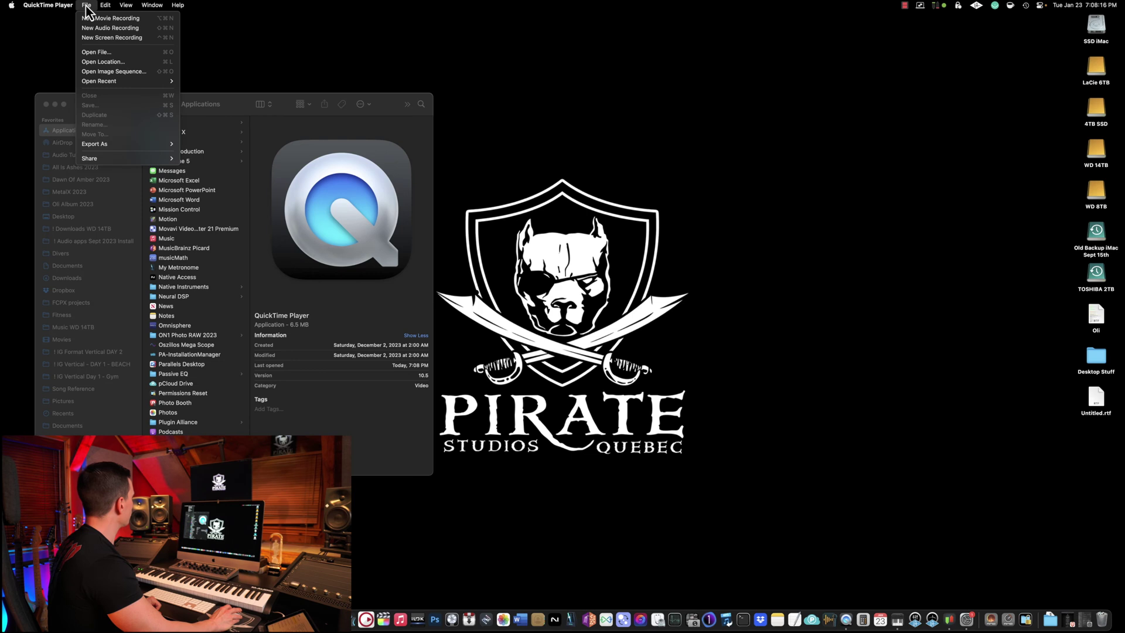
left_click(109, 38)
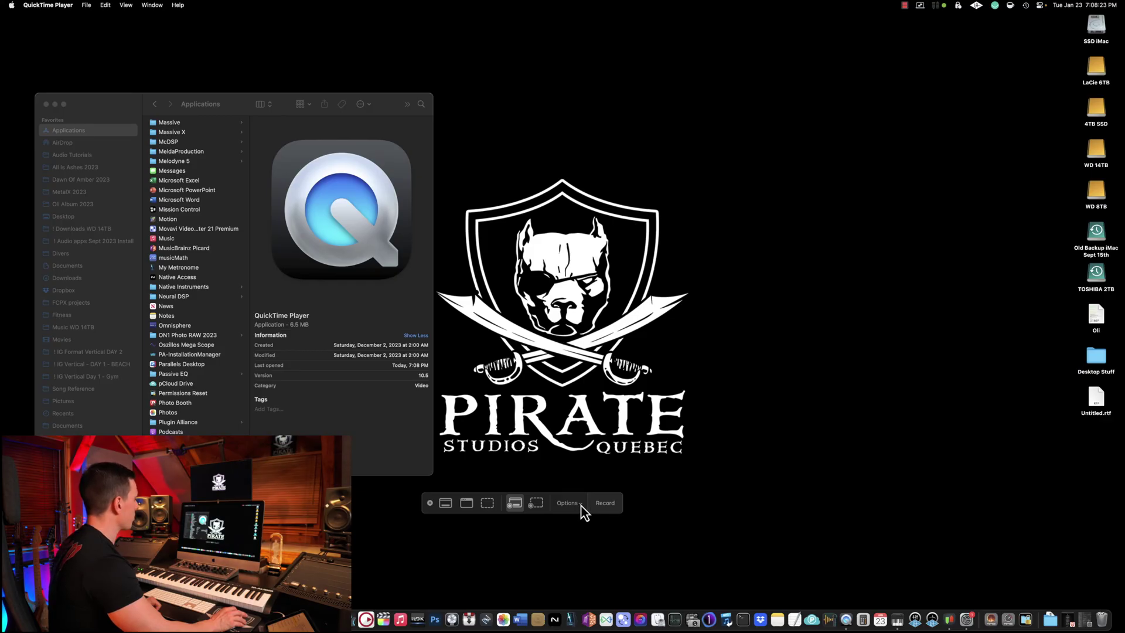
- Set the microphone to Quicktime Input and start recording the whole of Display 1
left_click(568, 503)
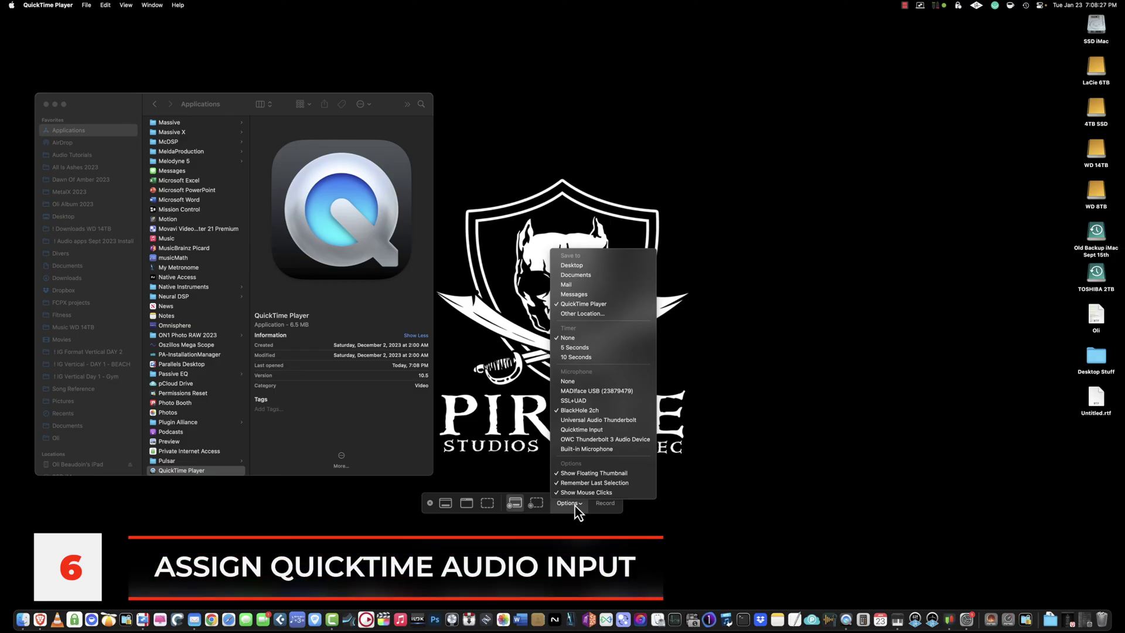
left_click(594, 432)
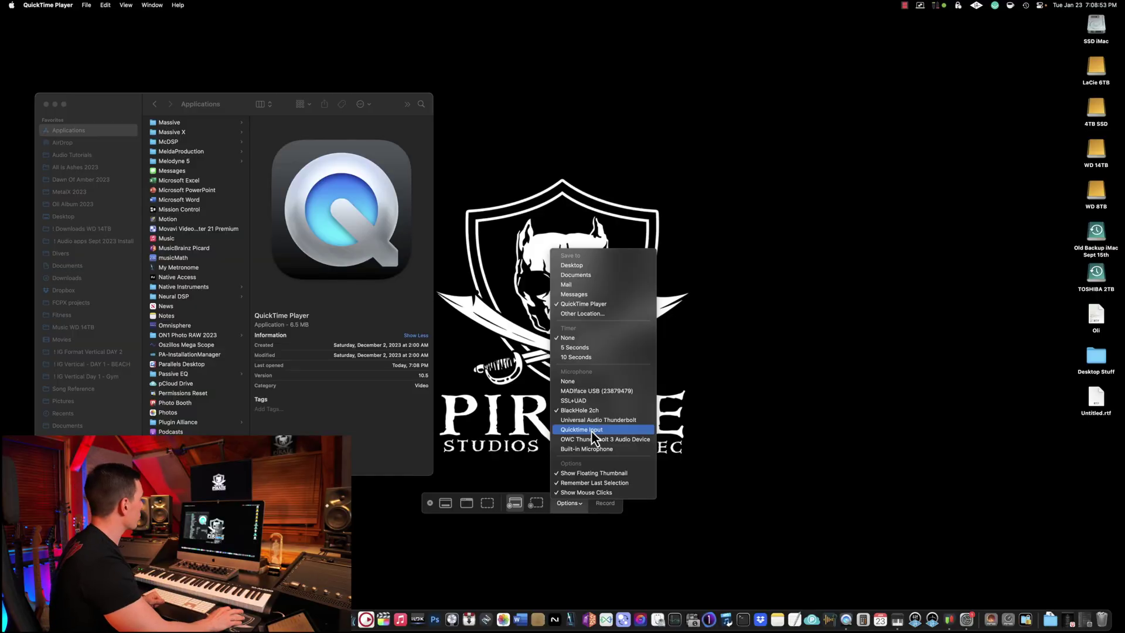
left_click(593, 432)
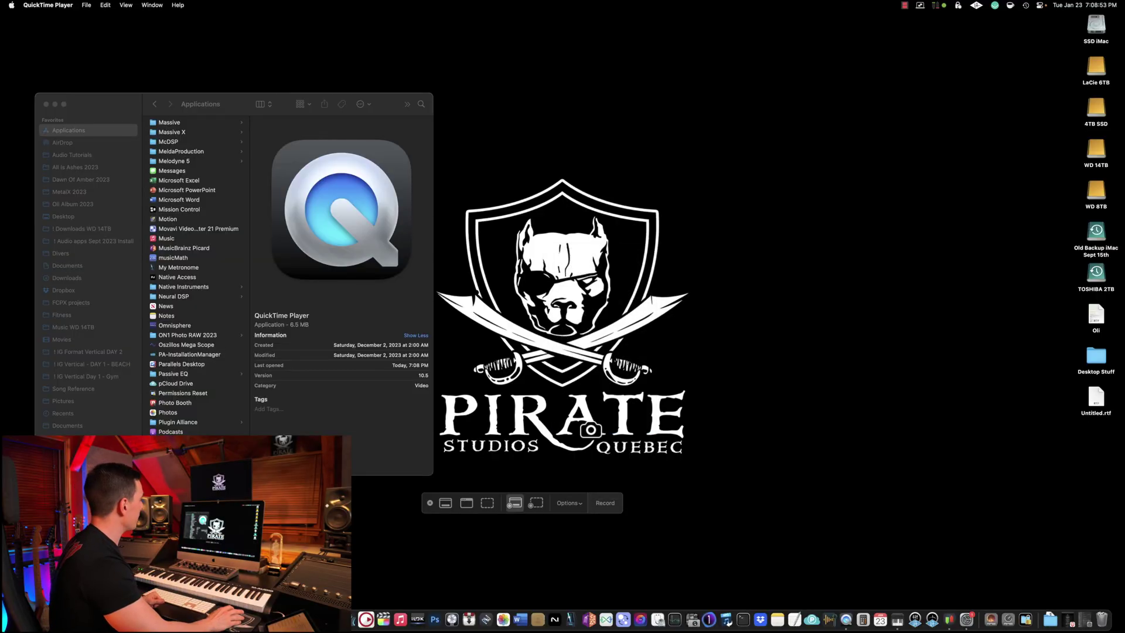
left_click(603, 506)
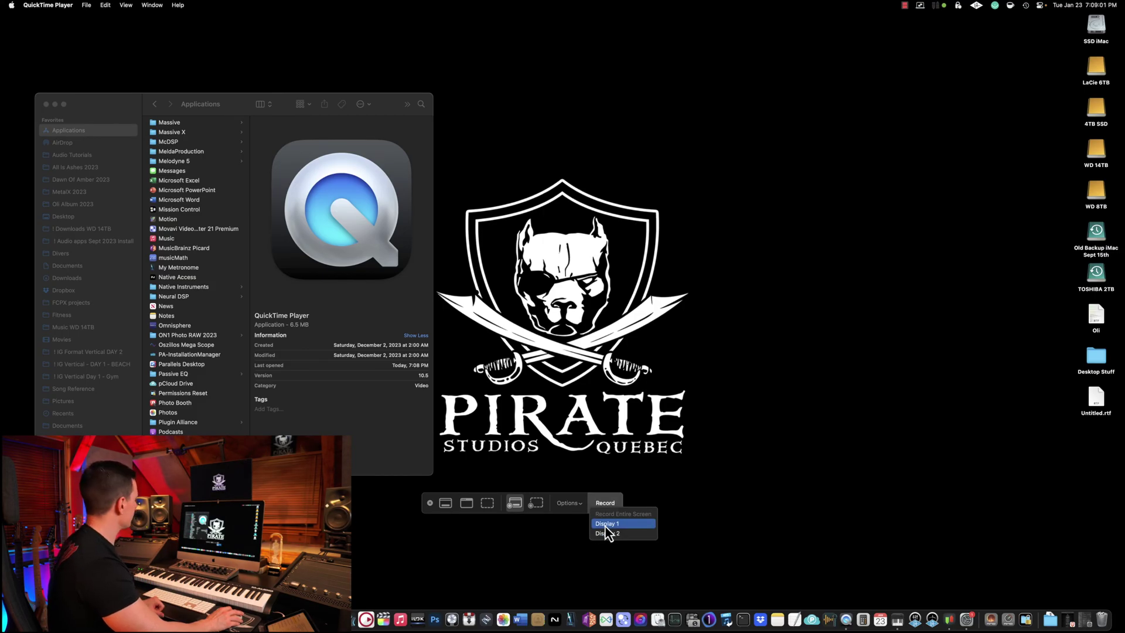
left_click(605, 525)
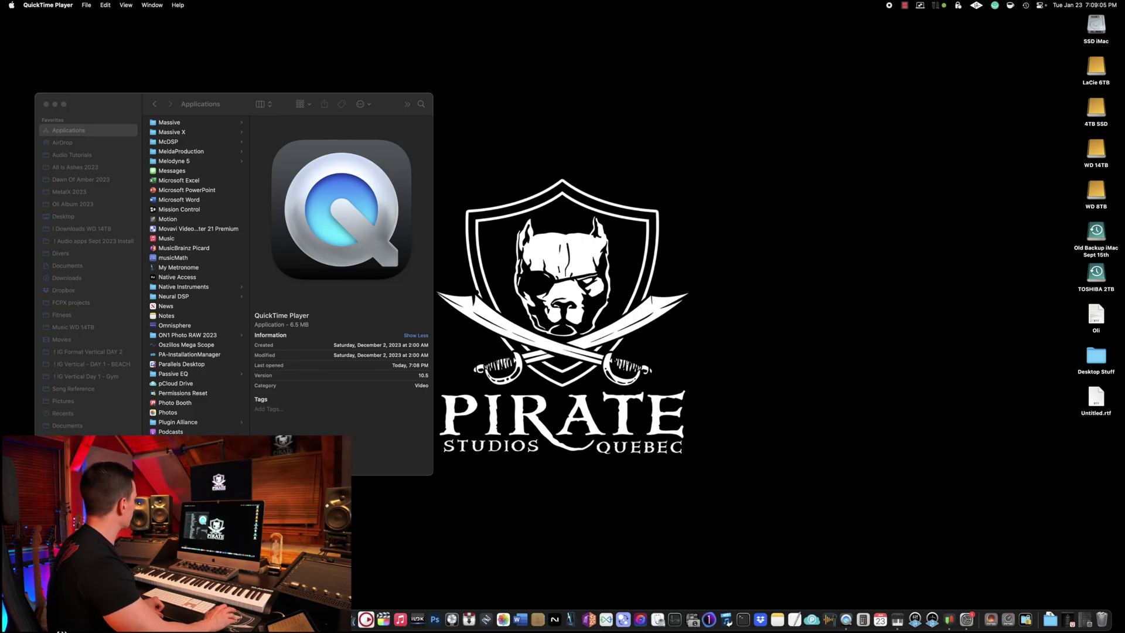
- Bring back Brave and load youtube.com in a new tab
left_click(1067, 619)
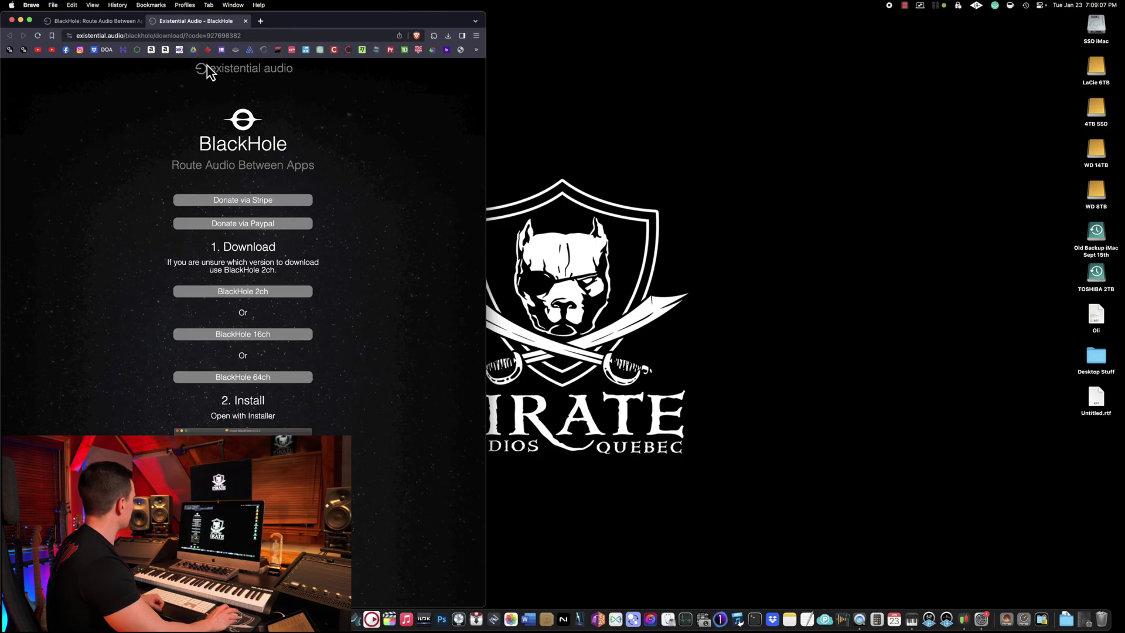
key("super+t")
type("youtube.com")
key("Return")
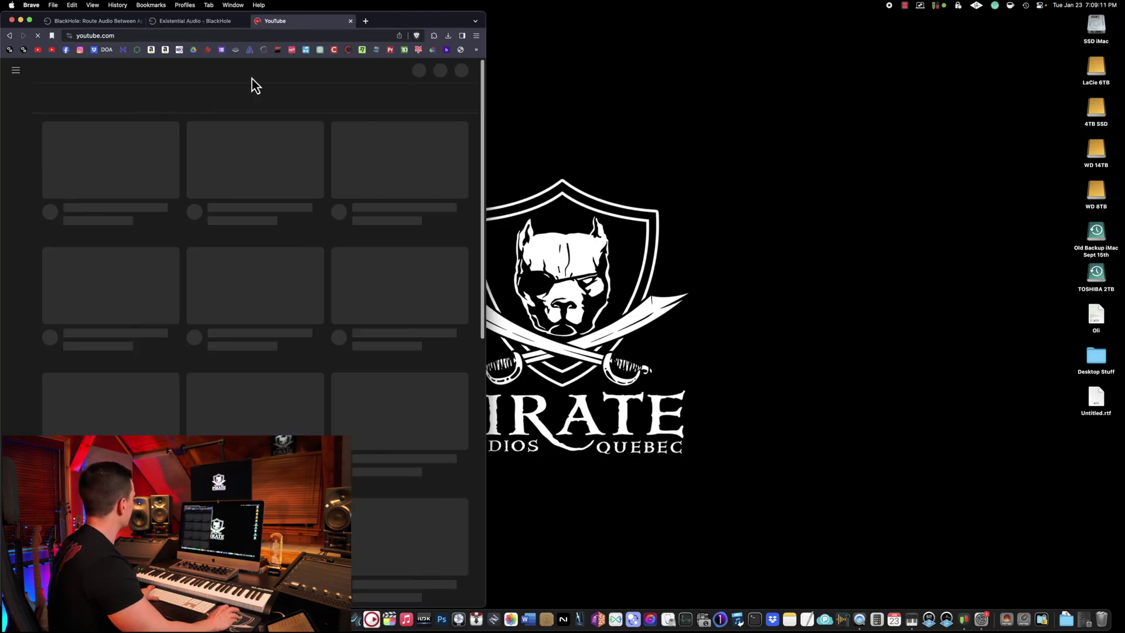
- Search 'royalty free music', play Top 10 Music Hits 2023, pause it, and stop recording
left_click(203, 76)
type("royalty free music")
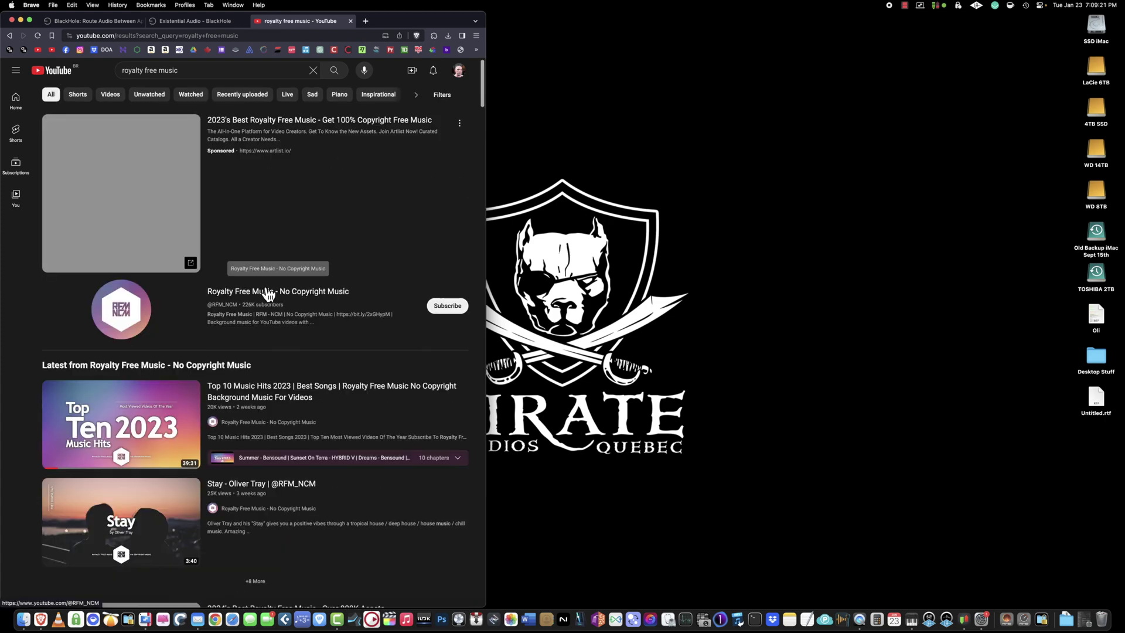
left_click(320, 458)
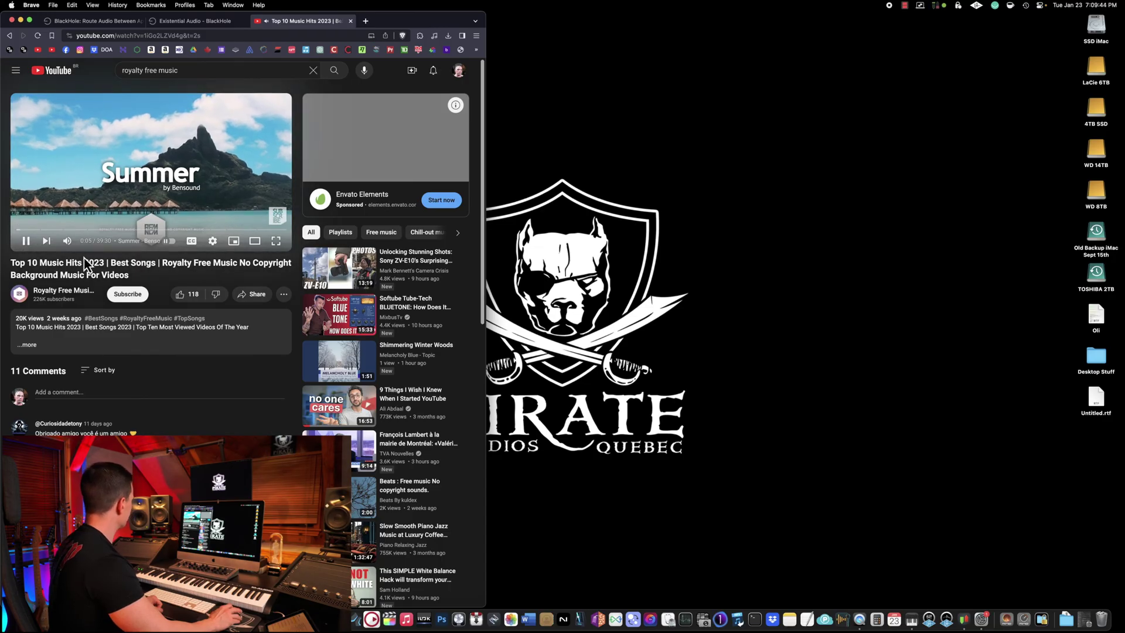
left_click(26, 240)
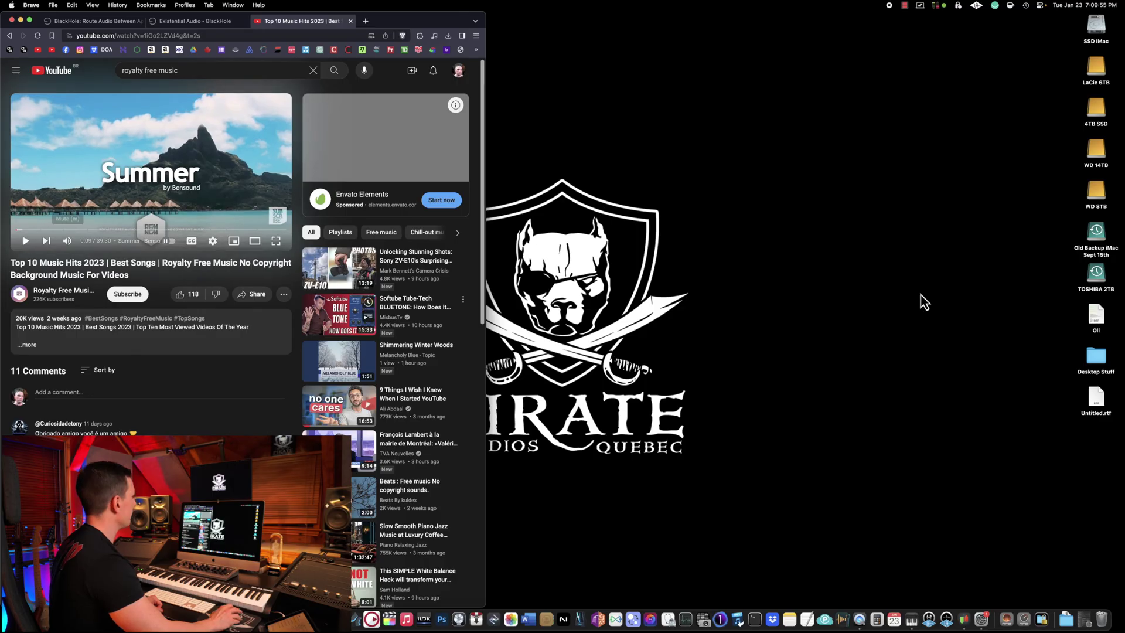
left_click(890, 6)
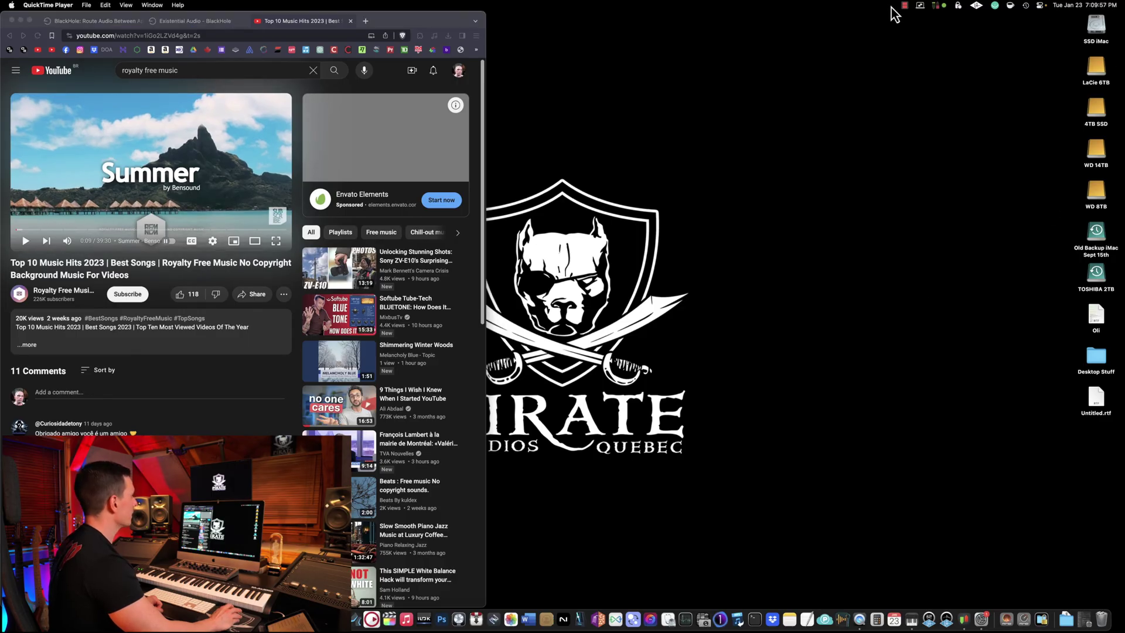